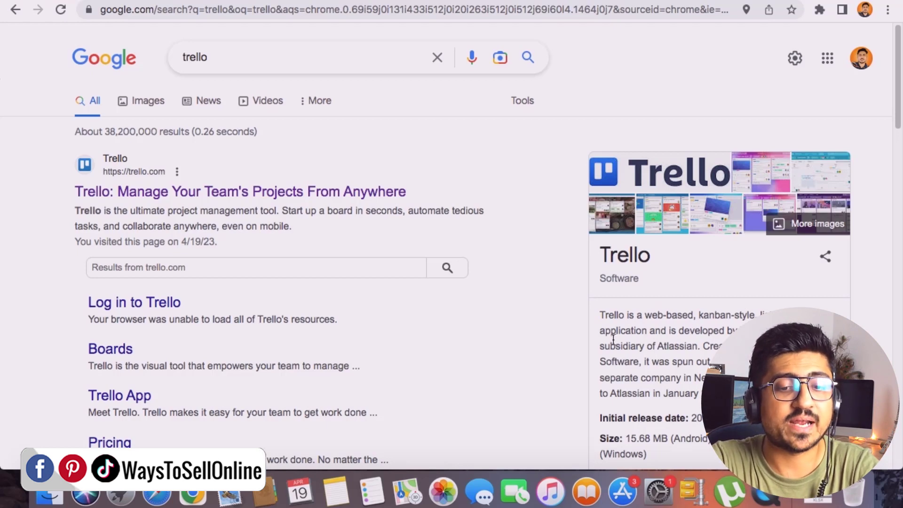
- Open the official Trello website from the search results
scroll(638, 322, down, 5)
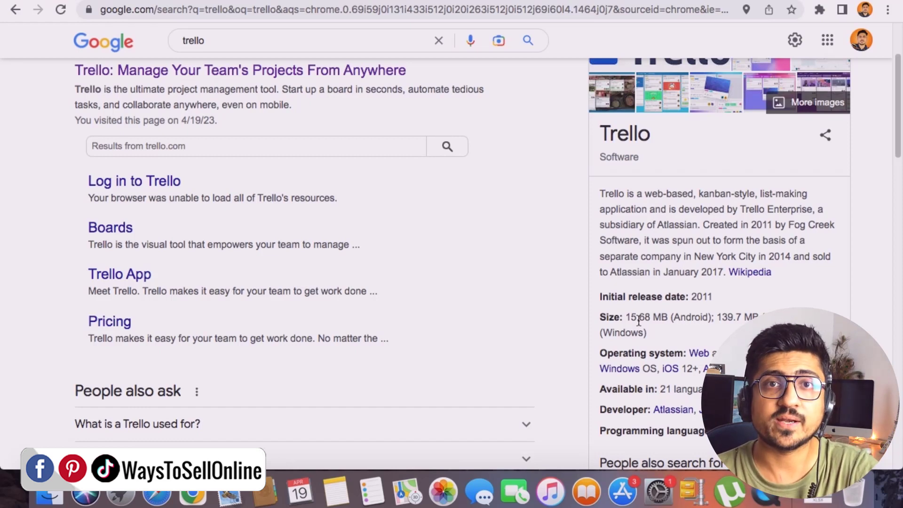
scroll(639, 321, up, 3)
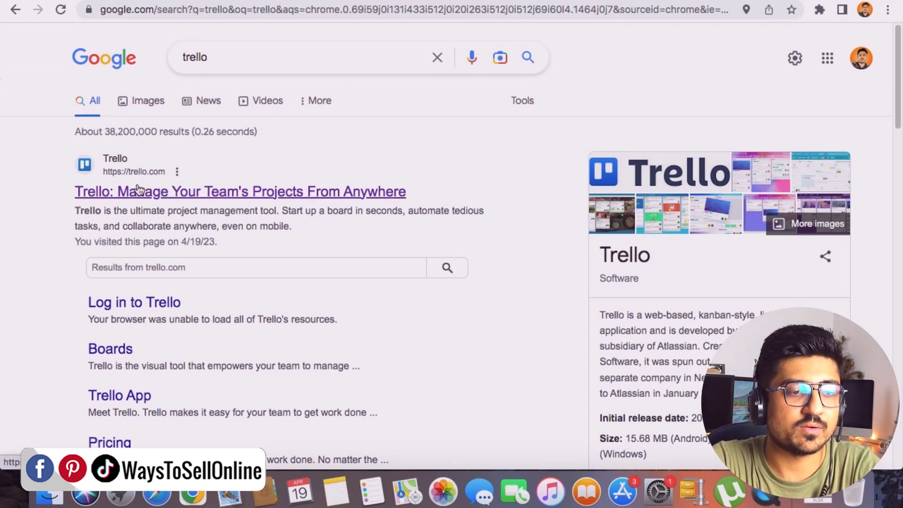
click(185, 190)
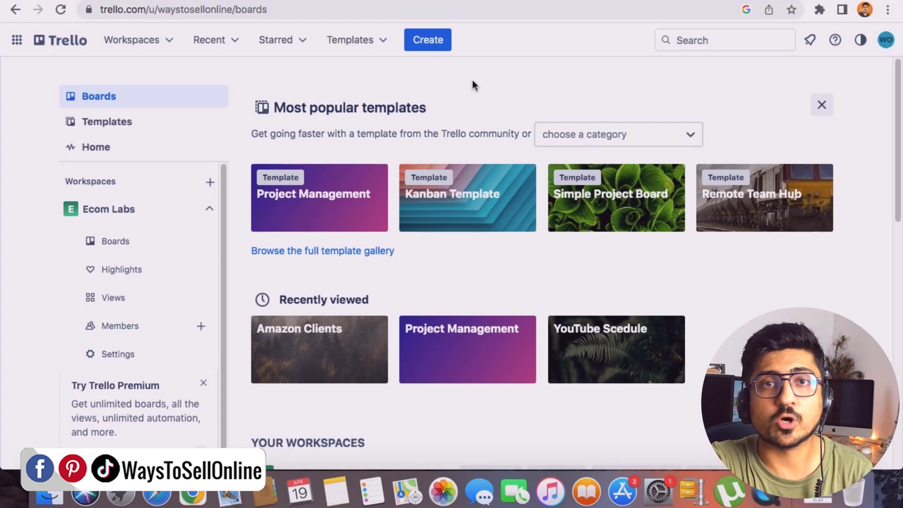
- Create a board from the Teaching: Weekly Planning template, keeping its title, Workspace visibility and cards
click(383, 41)
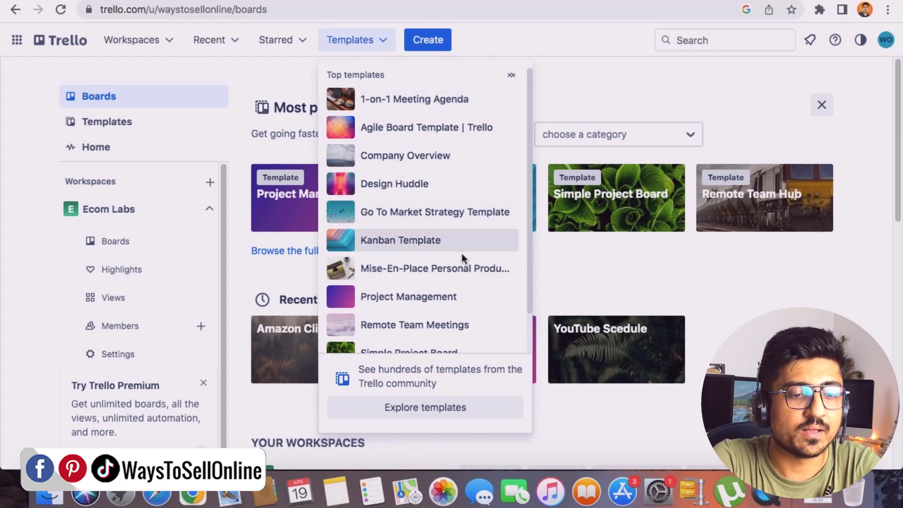
scroll(463, 299, down, 1)
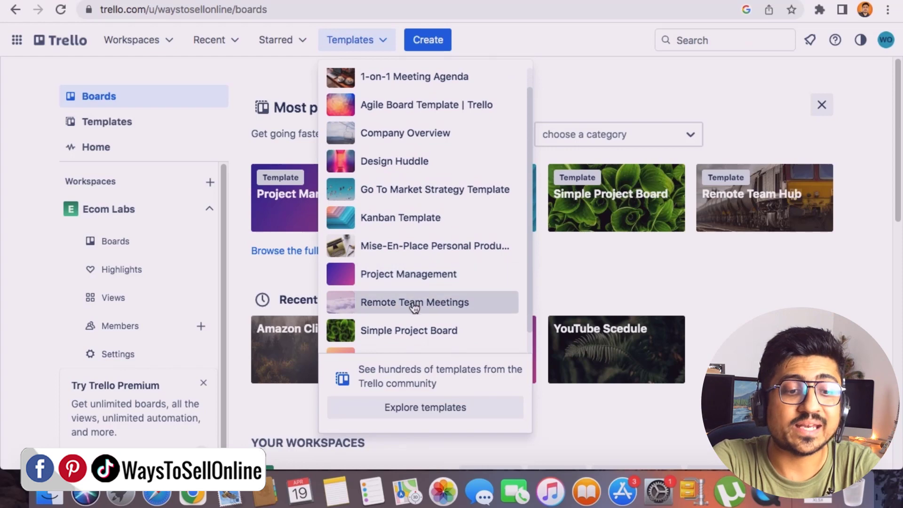
scroll(414, 307, down, 1)
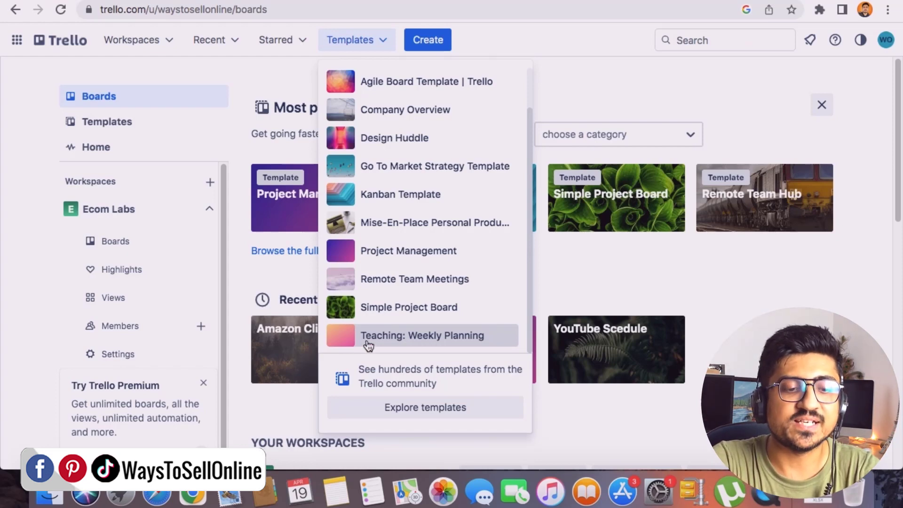
click(370, 344)
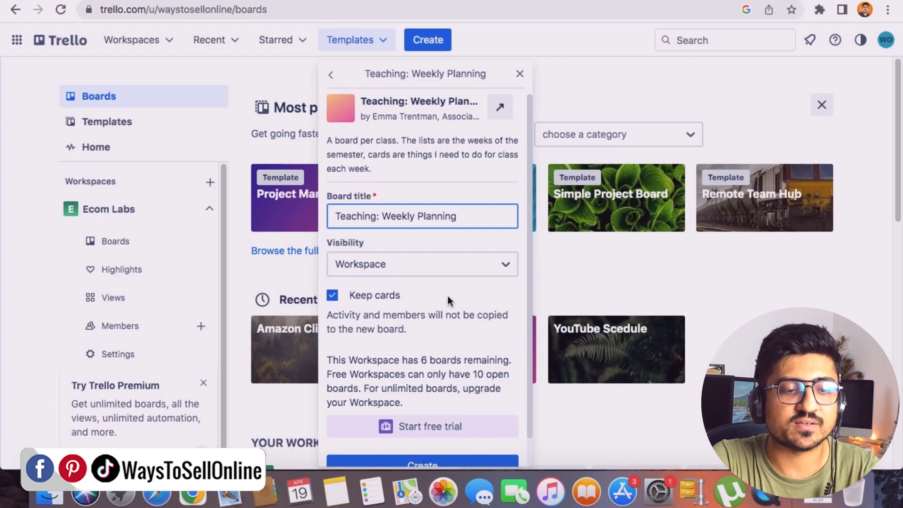
scroll(448, 295, down, 2)
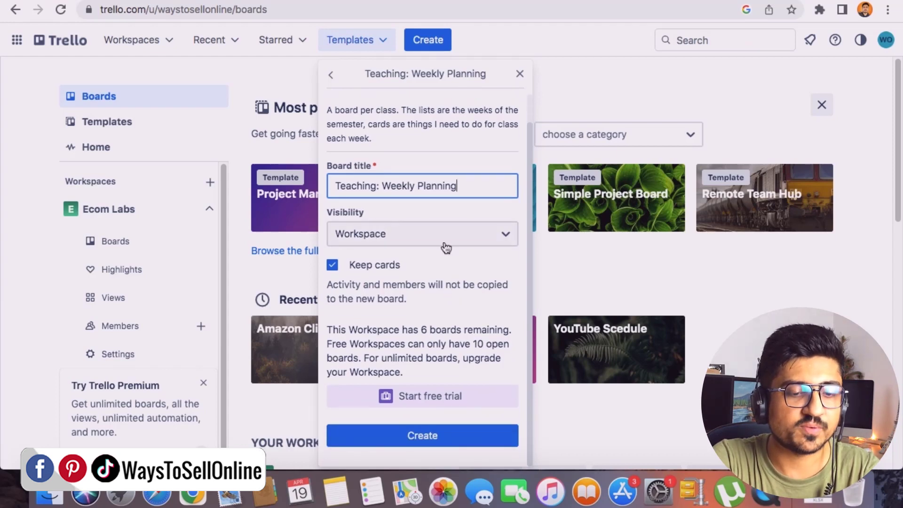
click(459, 435)
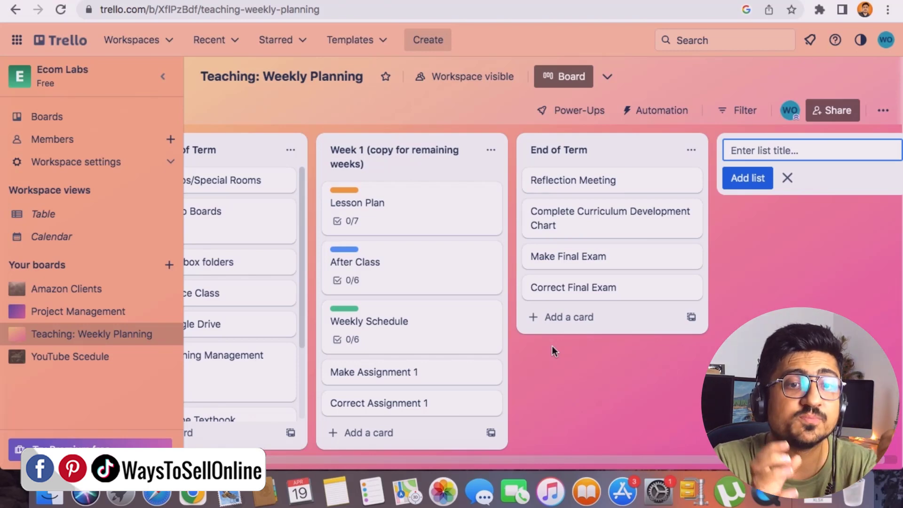
scroll(552, 346, left, 3)
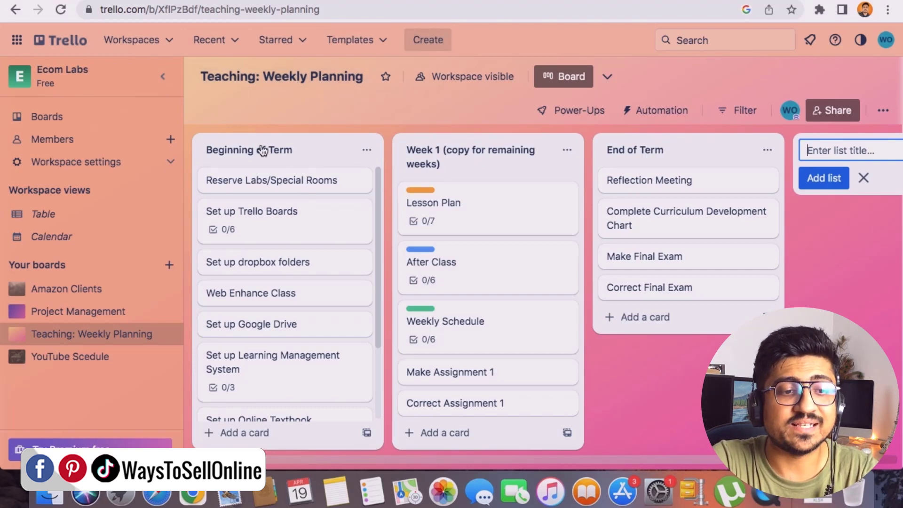
scroll(312, 307, down, 3)
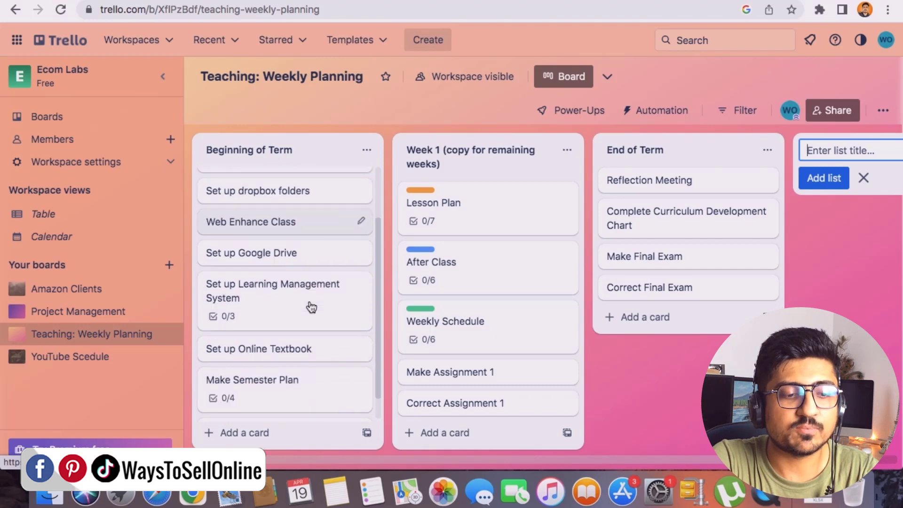
scroll(324, 227, up, 3)
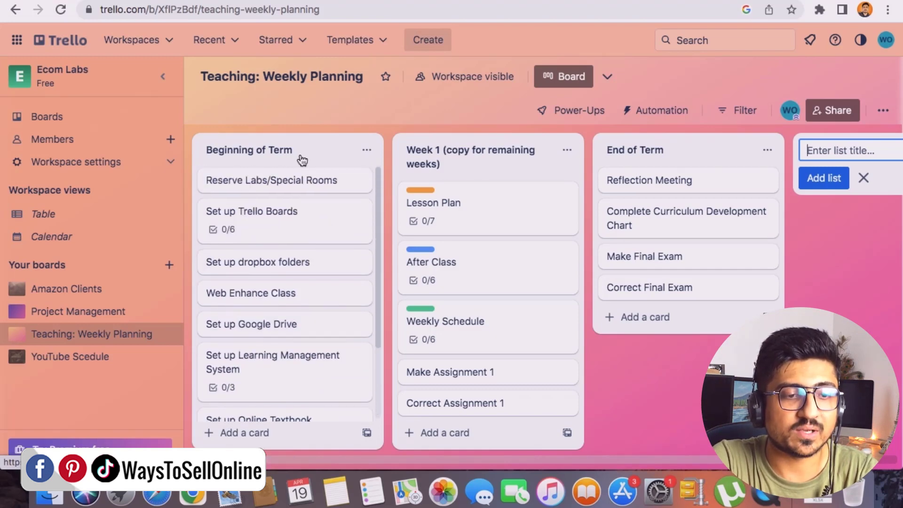
click(263, 151)
drag(263, 150, 242, 165)
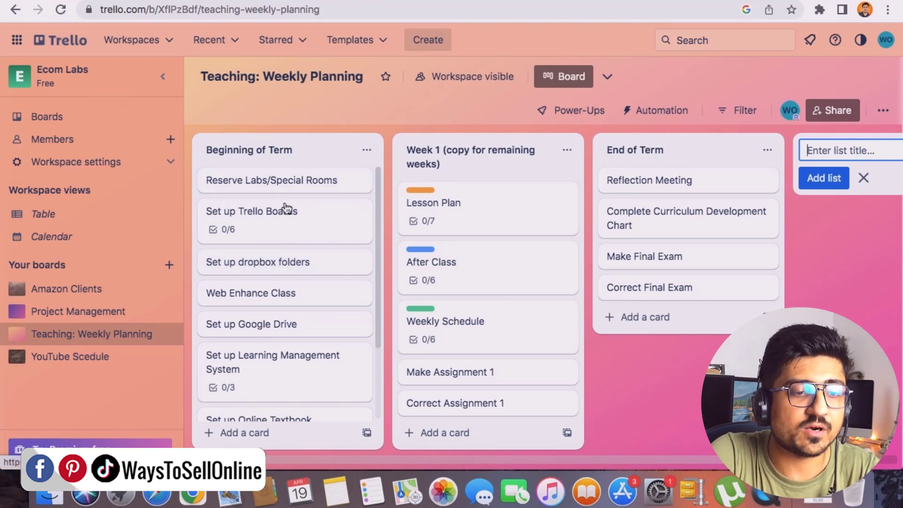
- Add a card titled "Amazon Listing Optimization For Kitchen Knife" at the end of the Beginning of Term list
scroll(289, 377, down, 3)
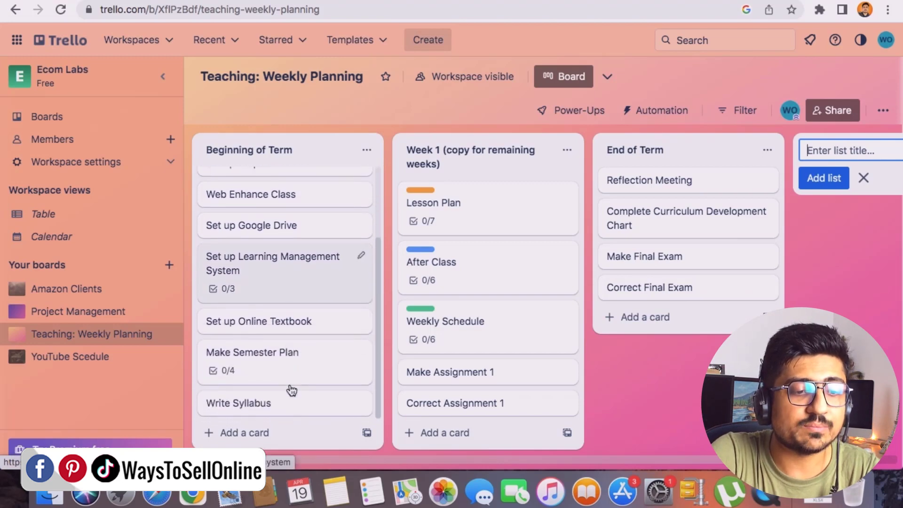
click(242, 432)
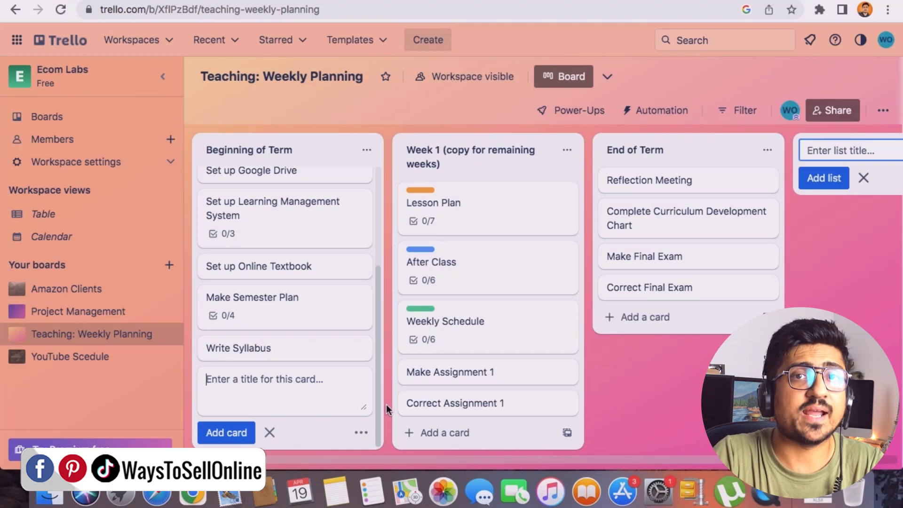
text(Amazon )
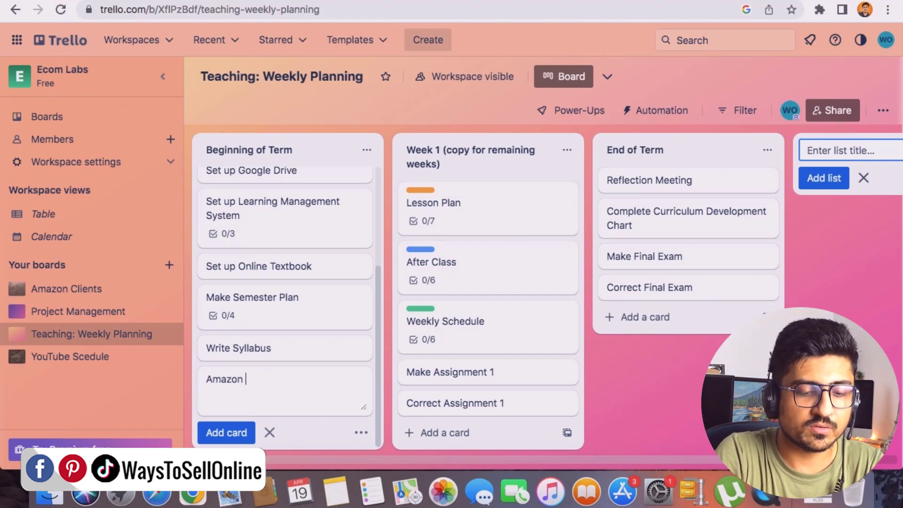
text(Listing Opt)
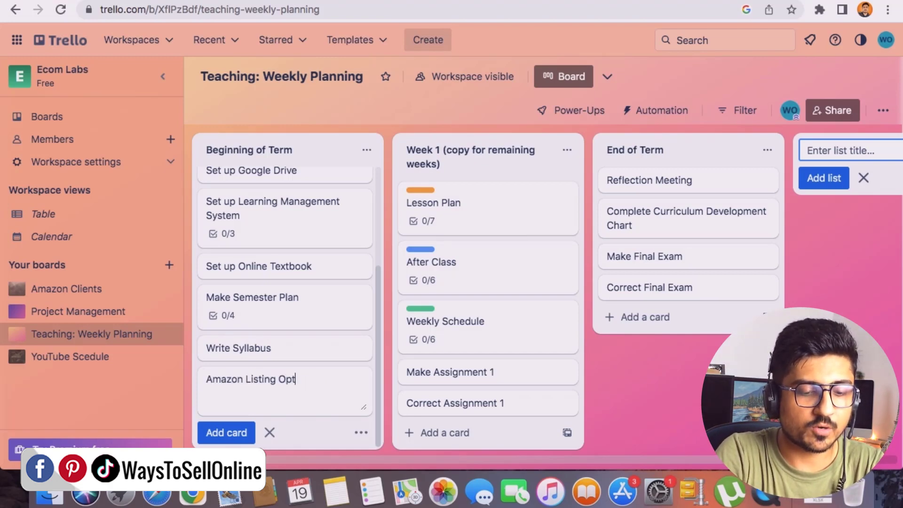
text(imization For)
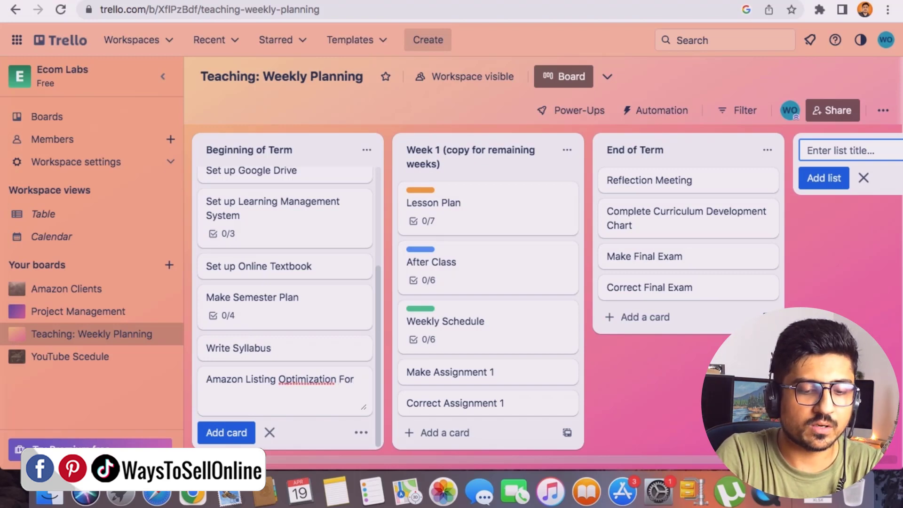
text( Kitchen Knife)
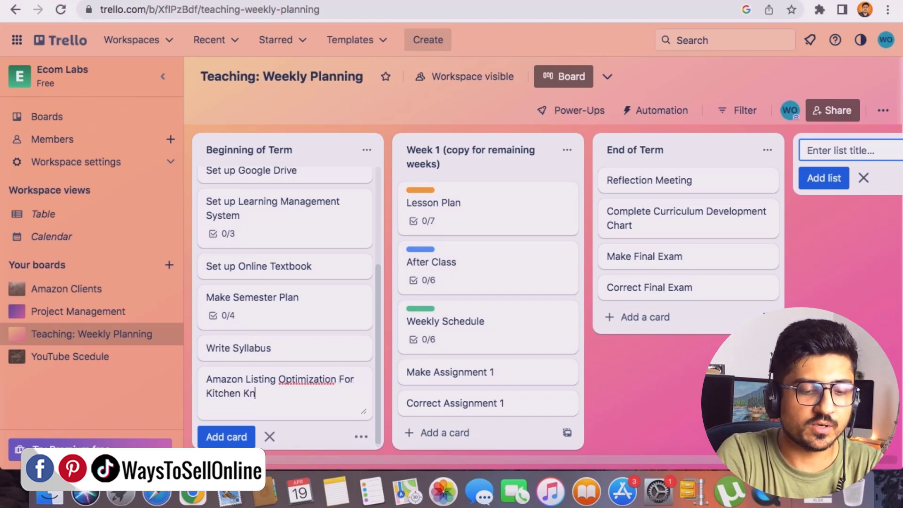
click(237, 438)
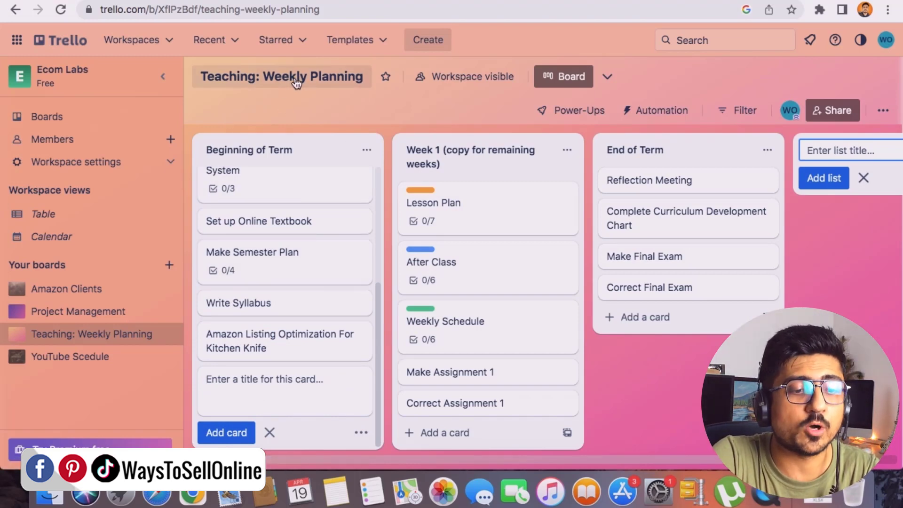
- Save the placeholder description "sdefsfsddsv" on the Amazon Listing Optimization For Kitchen Knife card and close the card
click(267, 340)
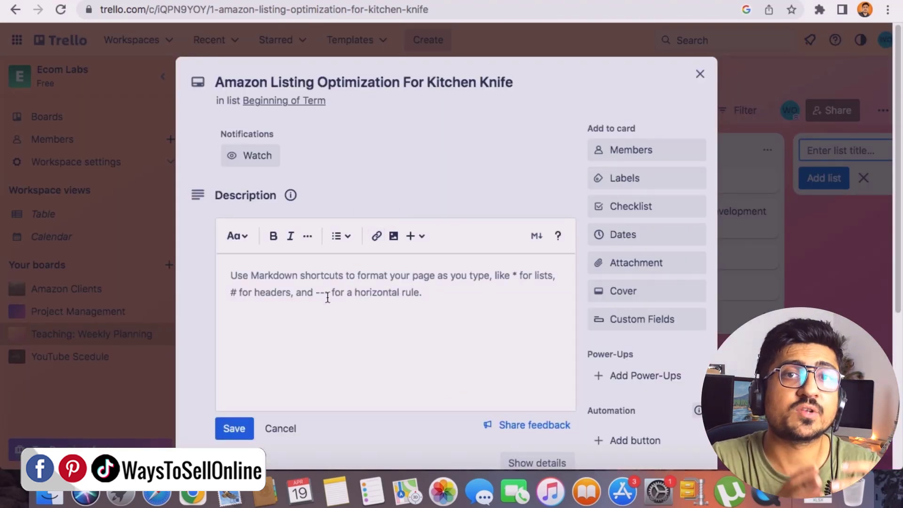
click(323, 315)
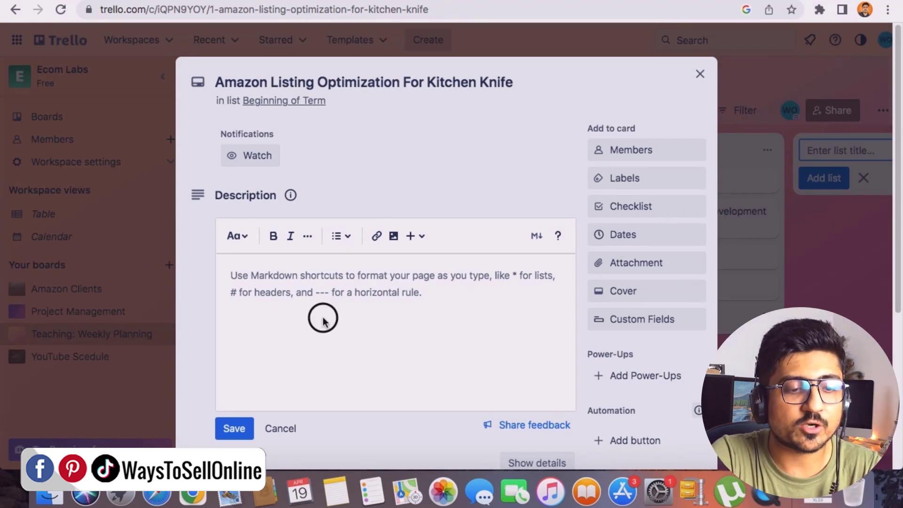
text(sdefsfsddsy)
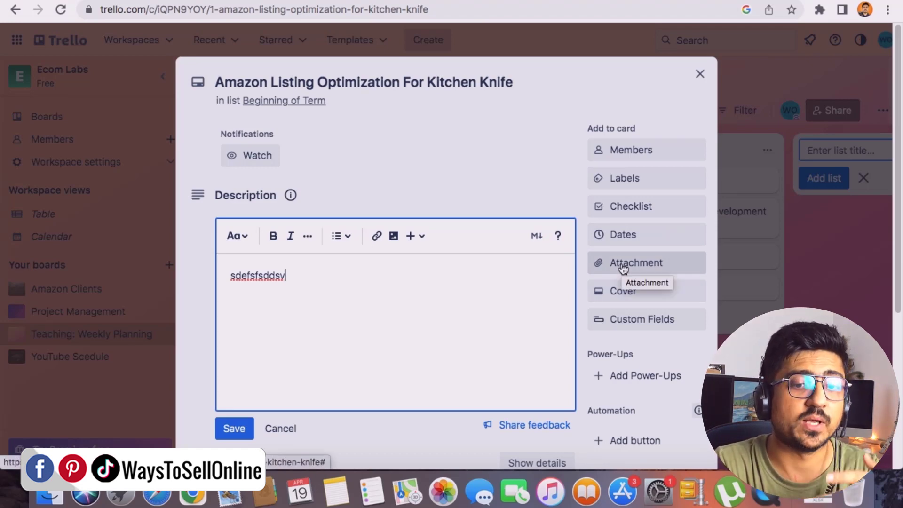
scroll(626, 312, down, 4)
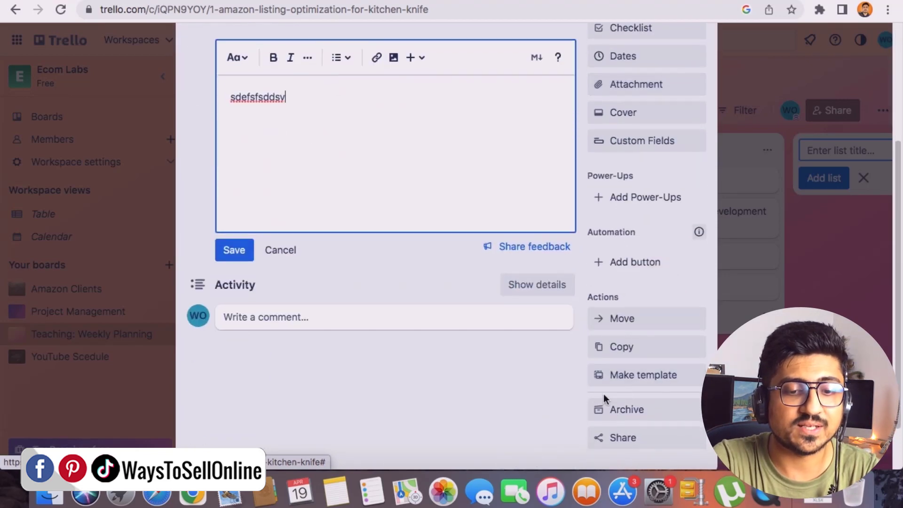
scroll(612, 338, down, 1)
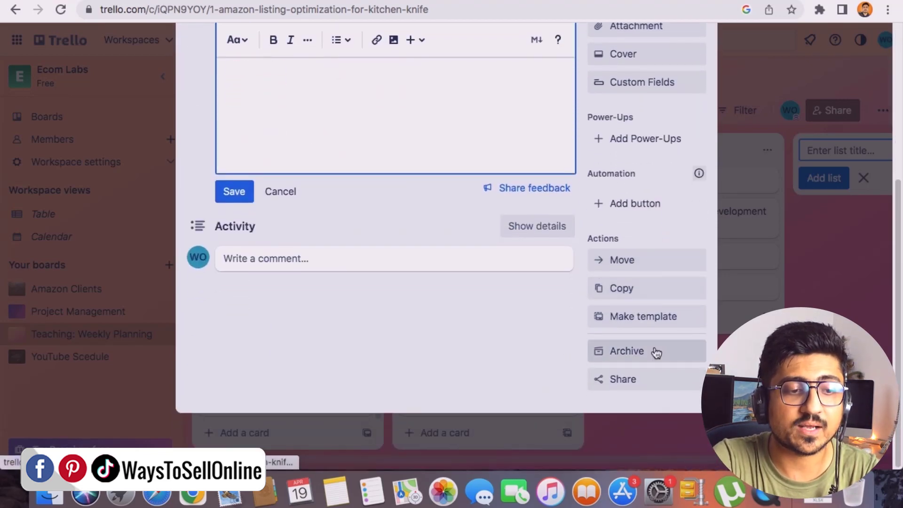
scroll(430, 309, up, 5)
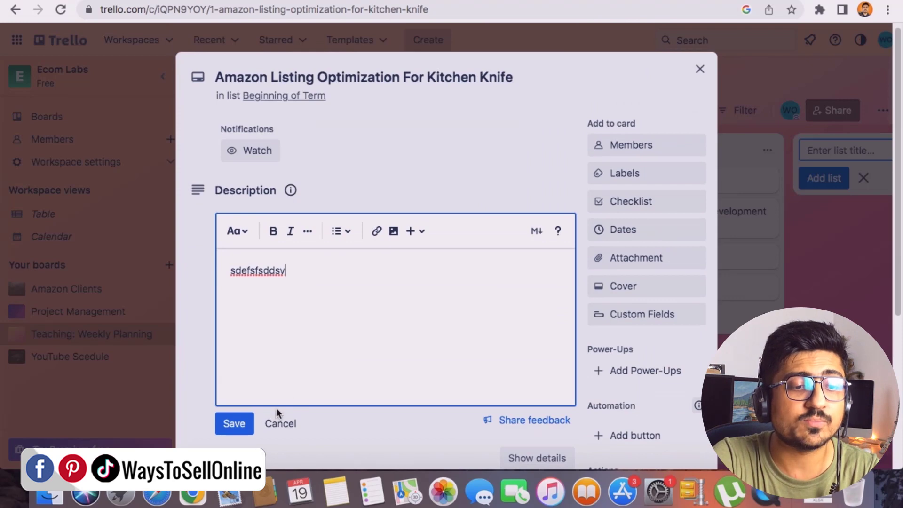
scroll(277, 407, down, 5)
scroll(289, 373, up, 3)
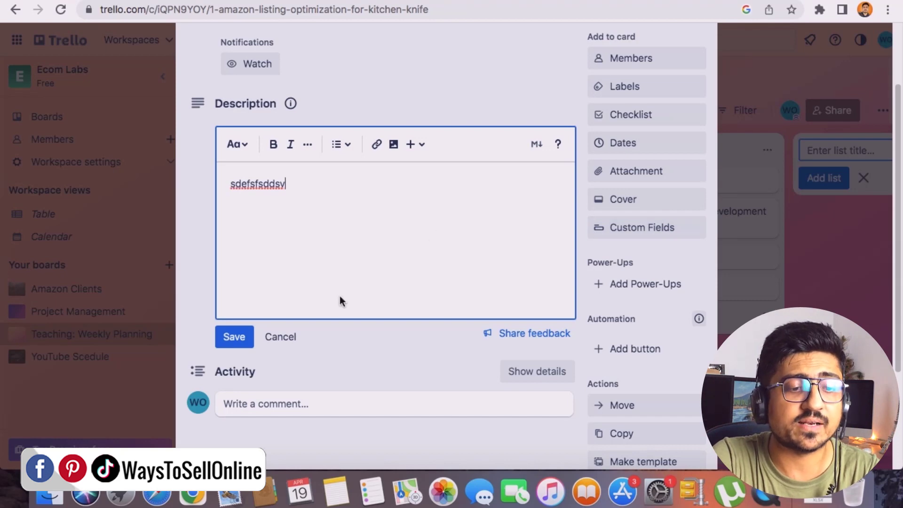
click(234, 337)
scroll(501, 278, up, 2)
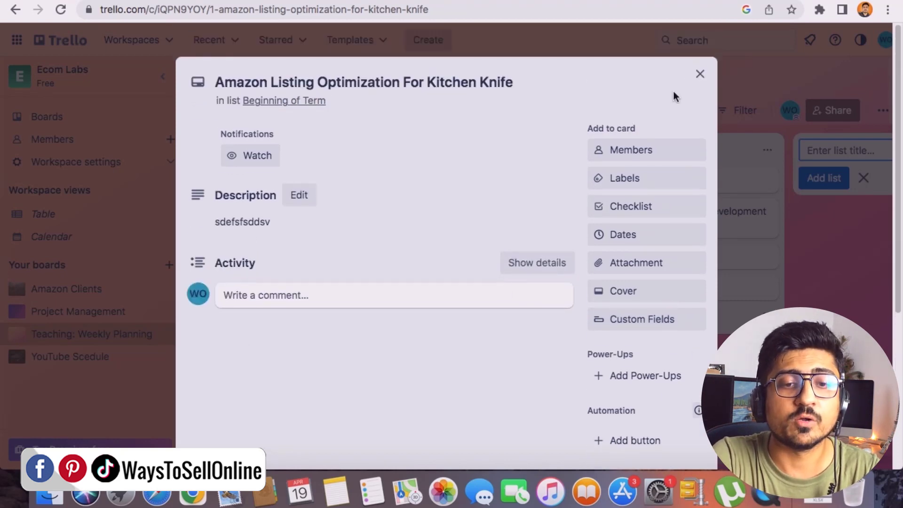
click(700, 75)
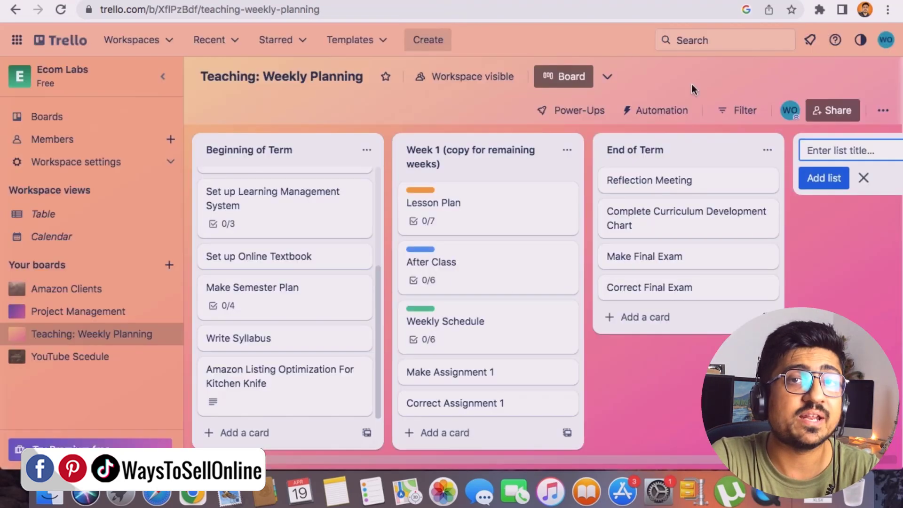
- Move the Amazon Listing Optimization For Kitchen Knife card to the Week 1 list, between Weekly Schedule and Make Assignment 1
click(297, 385)
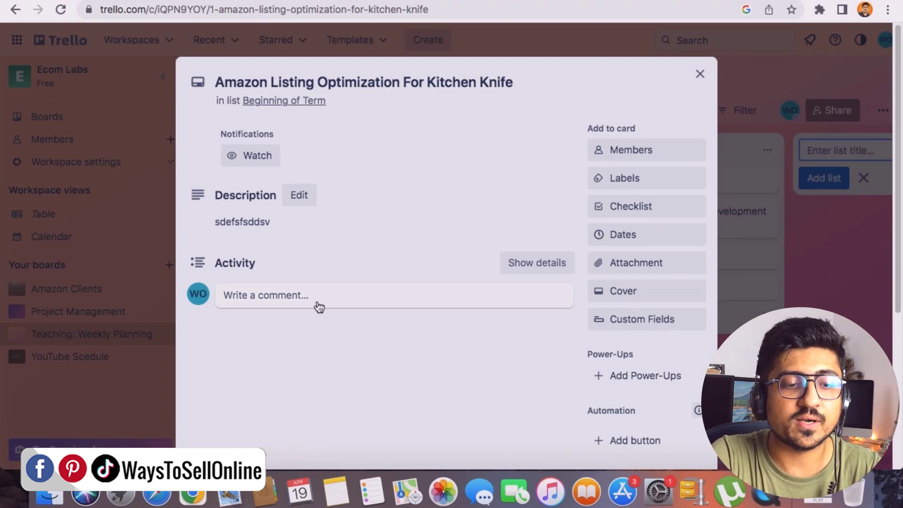
click(728, 93)
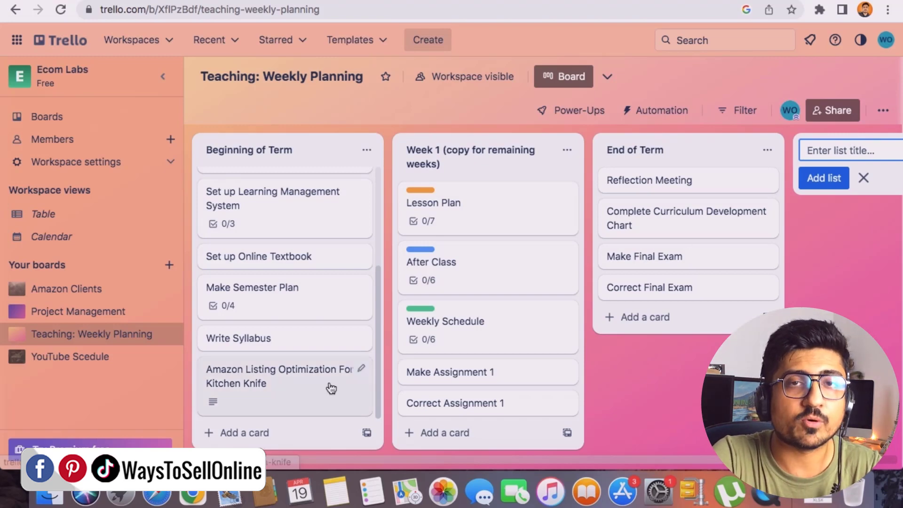
click(261, 379)
drag(261, 378, 467, 336)
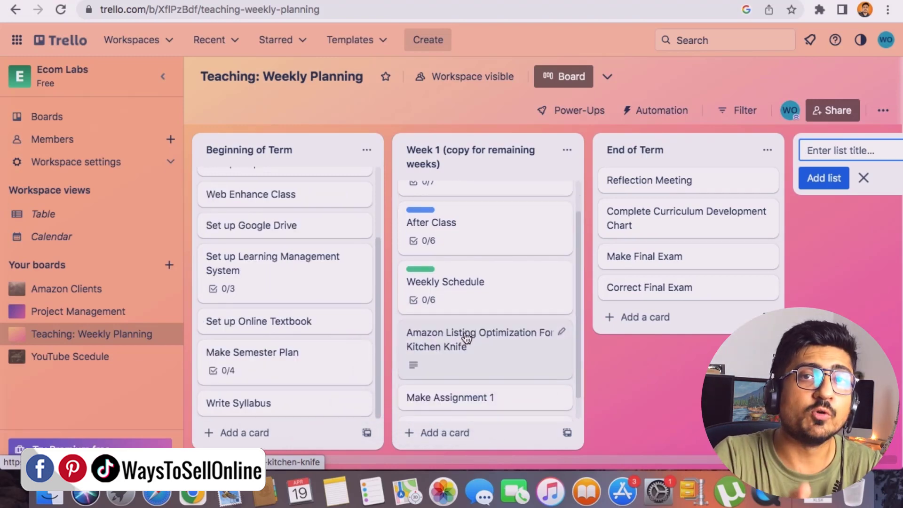